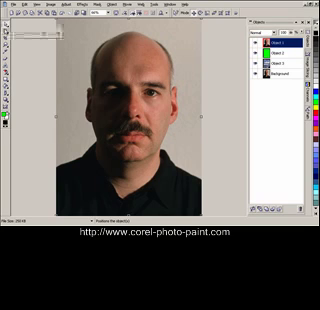
Step: Select the Magic Wand Mask tool for masking areas of similar colour
click(48, 34)
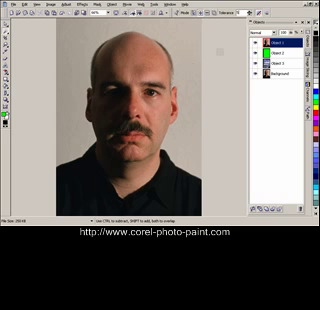
Step: Show the red mask overlay and undo the wrong mask addition
key(ctrl+k)
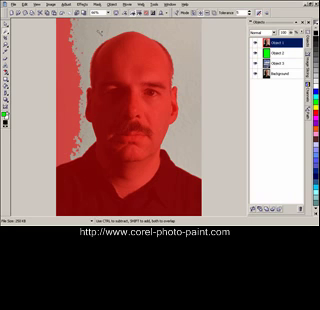
key(ctrl+z)
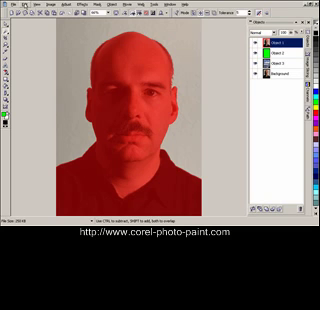
Step: Clear the masked grey background and select the green Object 2
click(24, 6)
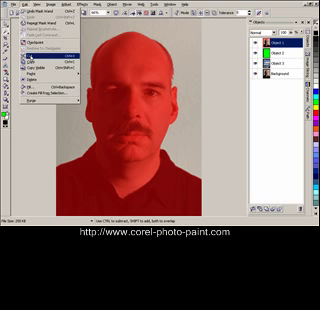
click(40, 60)
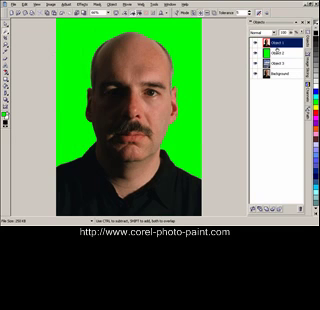
click(280, 53)
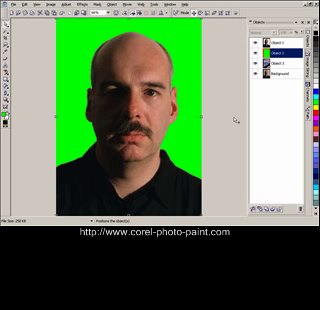
Step: Hide Object 2 to reveal the space backdrop, then select the portrait Object 1
click(255, 53)
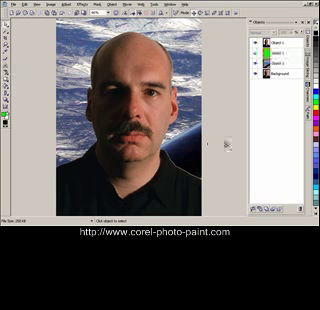
click(272, 43)
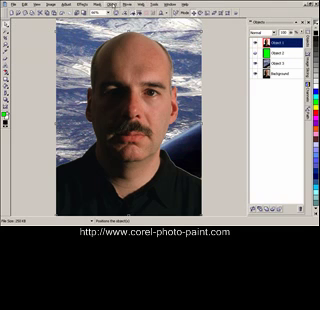
Step: Apply Object > Matting > Defringe to the portrait's edges
click(127, 4)
mouse_move(135, 79)
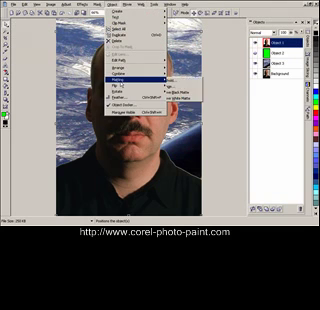
click(181, 88)
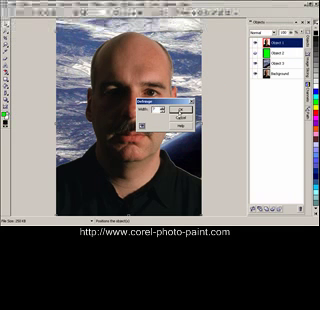
click(176, 108)
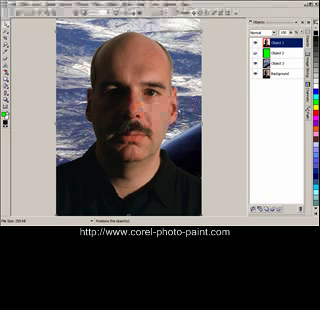